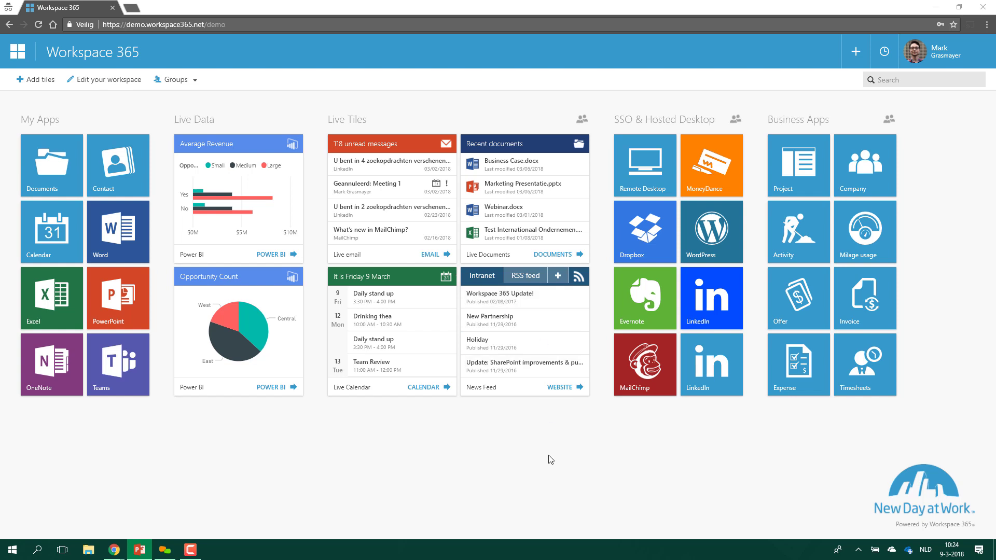
Step: Open the Workspace 365 Update! news article for v2.55.0 and maximize it
key("alt+Tab")
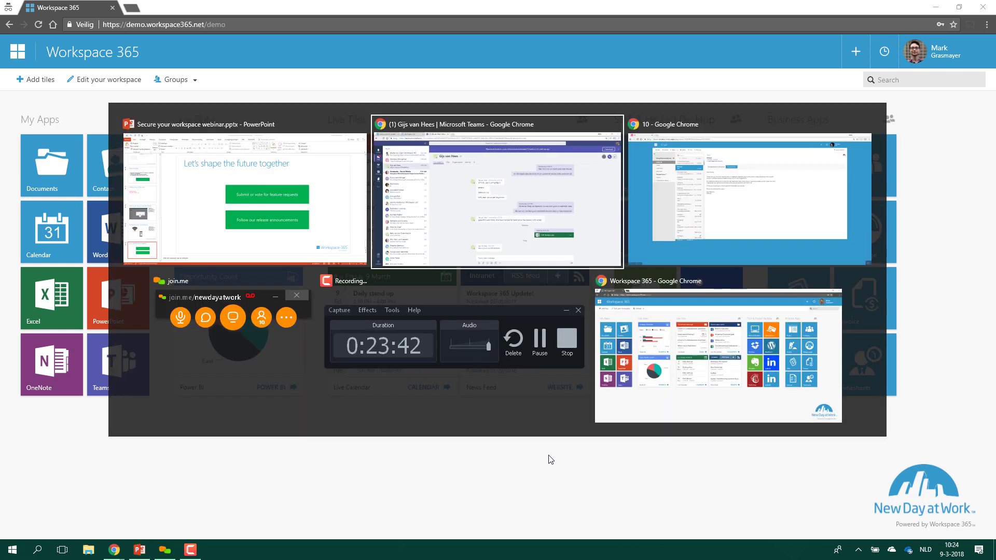
key("Tab")
key("Escape")
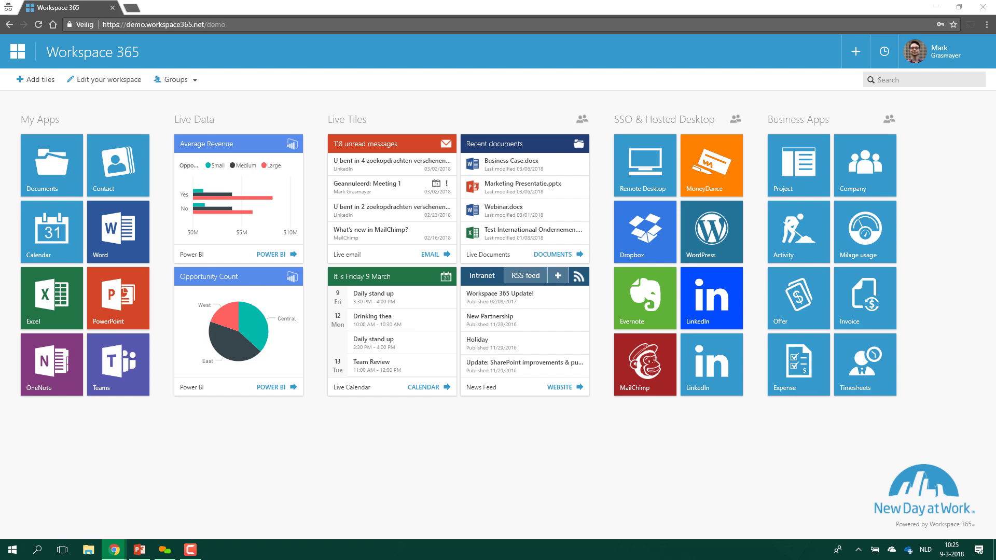
left_click(568, 292)
left_click_drag(399, 58, 400, 13)
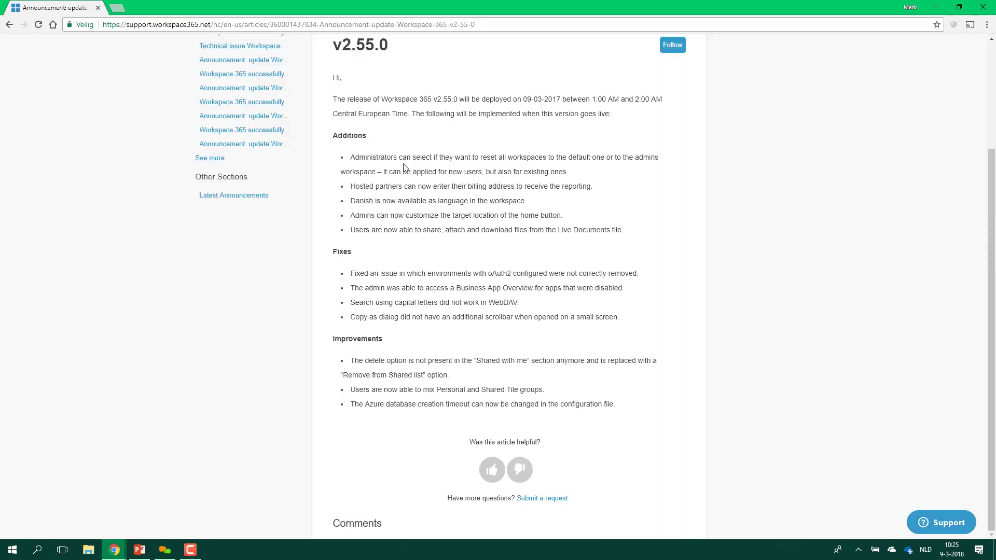
Step: Highlight the first Additions item about resetting workspaces
left_click_drag(126, 24, 63, 22)
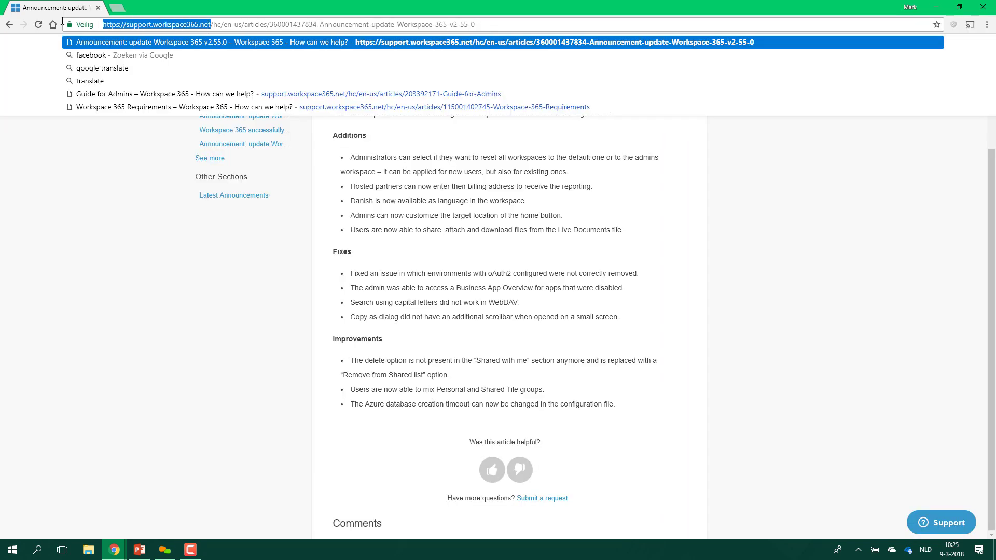
key("alt+Tab")
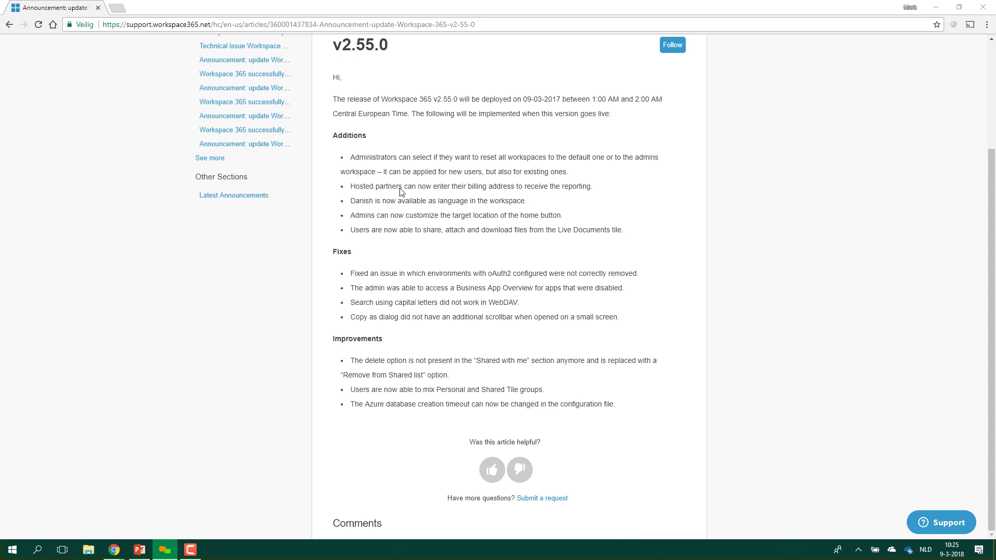
left_click(450, 179)
left_click_drag(450, 179, 352, 161)
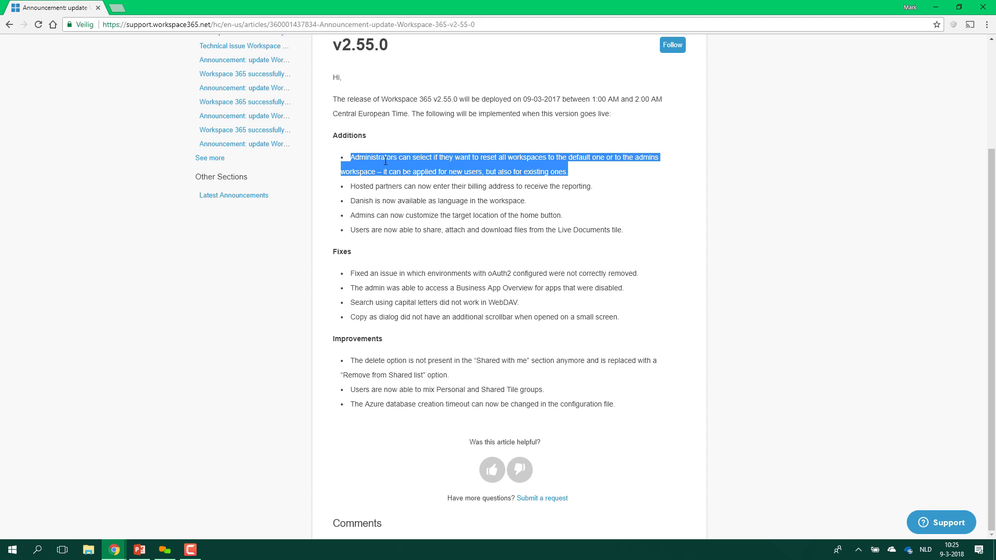
left_click(440, 173)
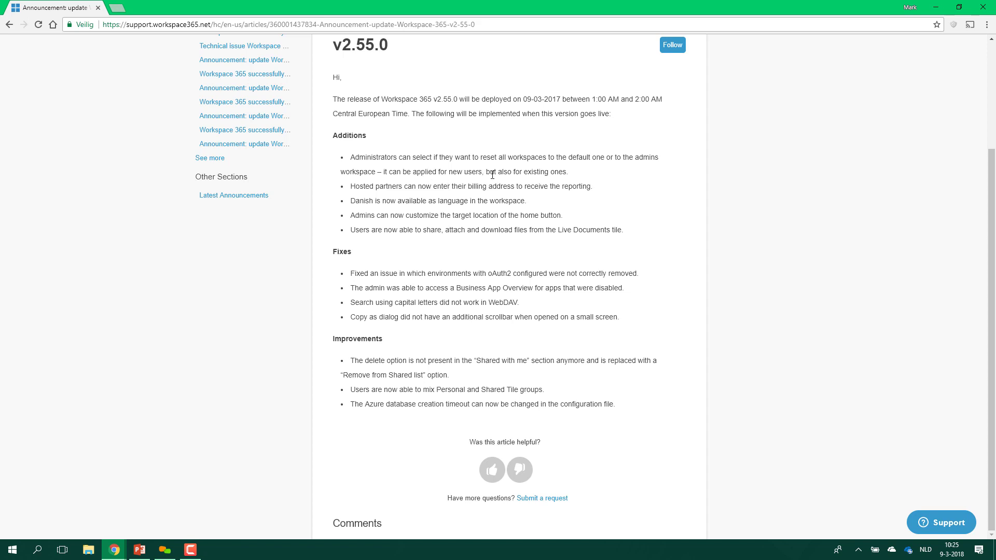
Step: Highlight the phrases about new and existing users, then the Danish language support line
left_click_drag(559, 171, 420, 172)
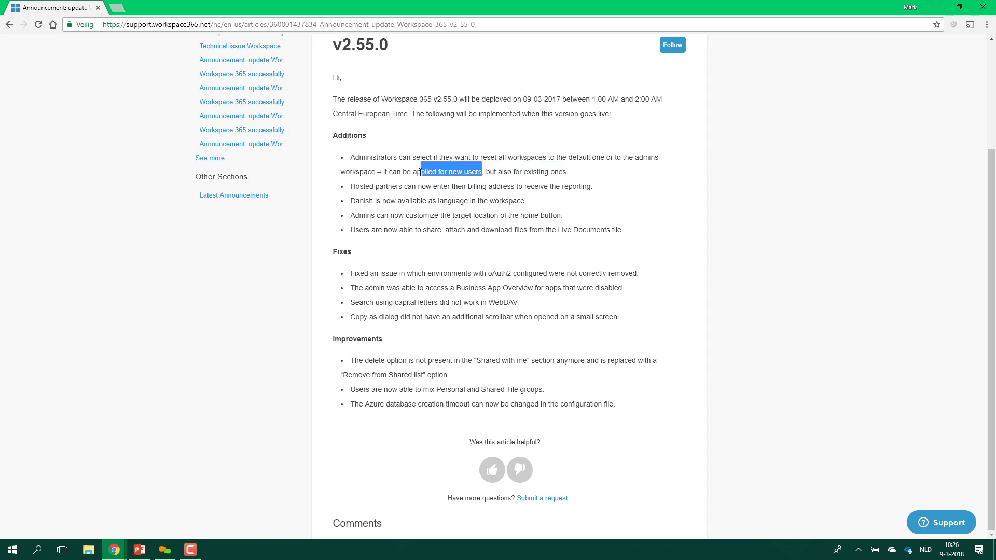
left_click_drag(484, 172, 569, 174)
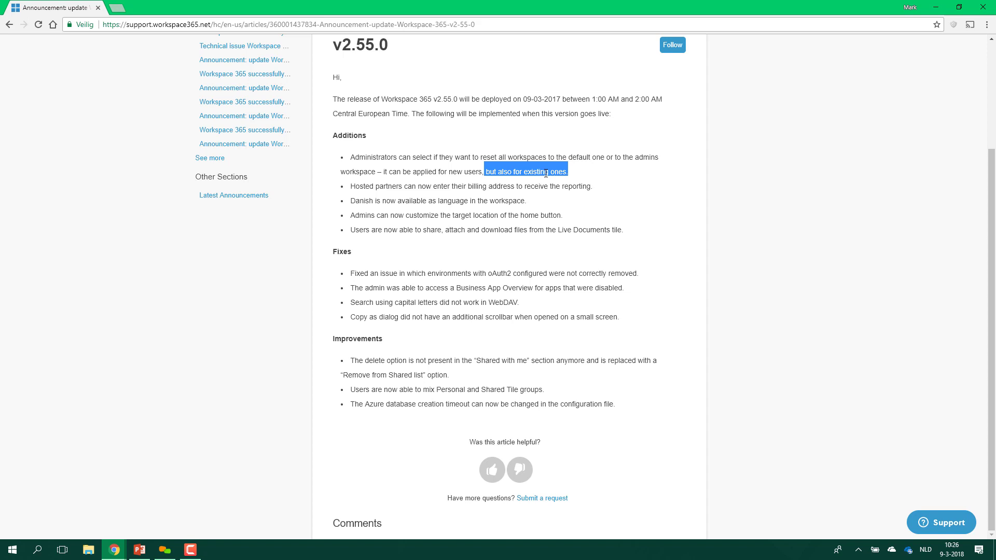
left_click(545, 174)
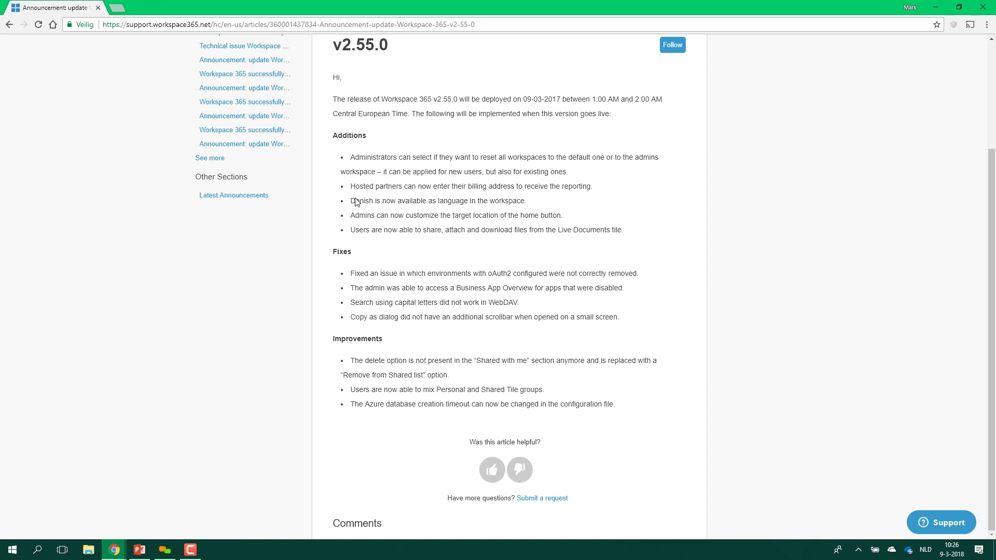
left_click_drag(356, 201, 562, 199)
left_click(559, 210)
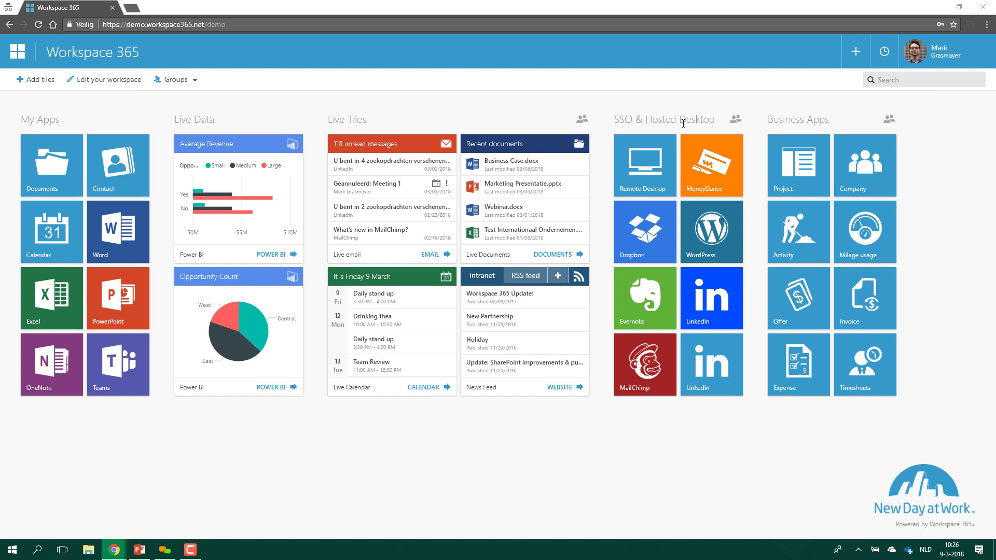
Step: Choose Dansk as the interface language in the profile Options panel
left_click(677, 94)
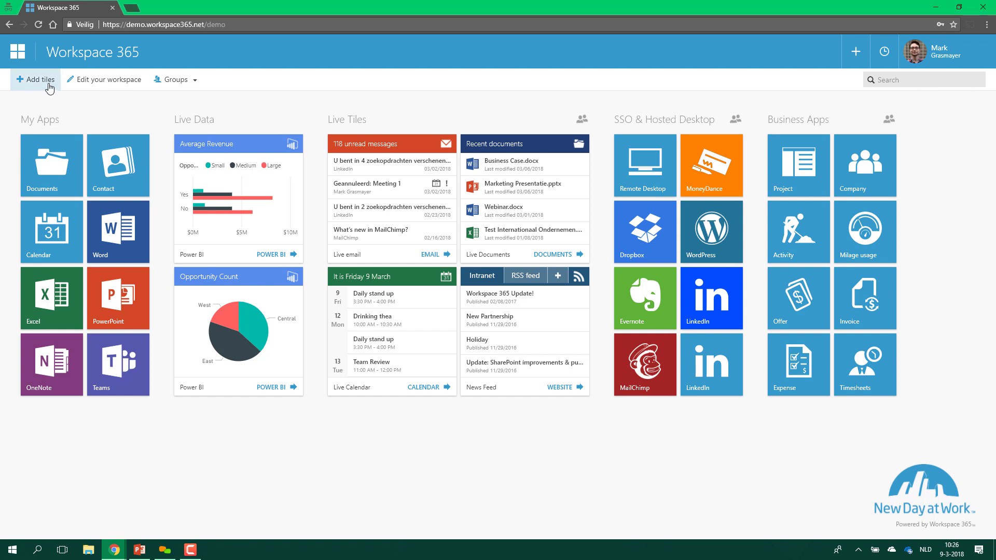
left_click(174, 79)
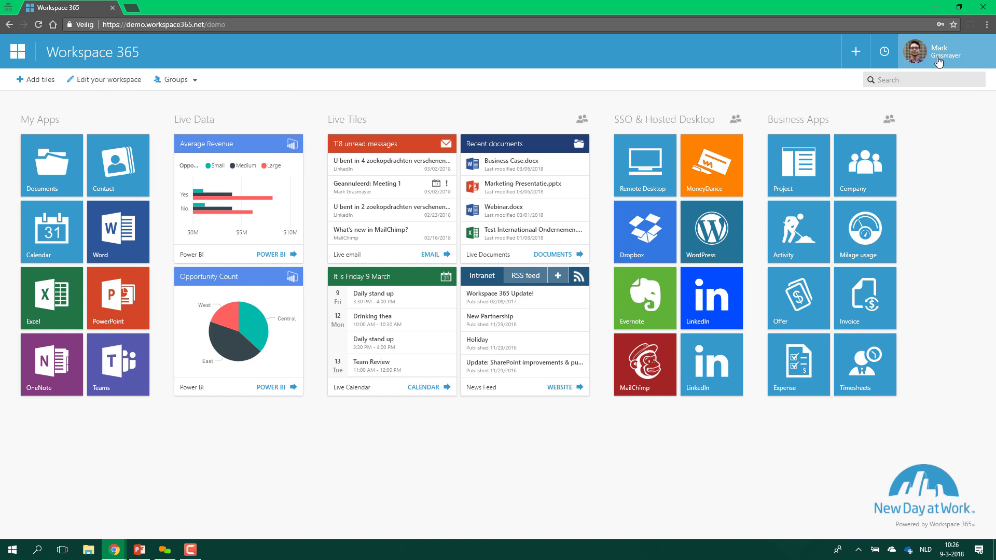
left_click(979, 63)
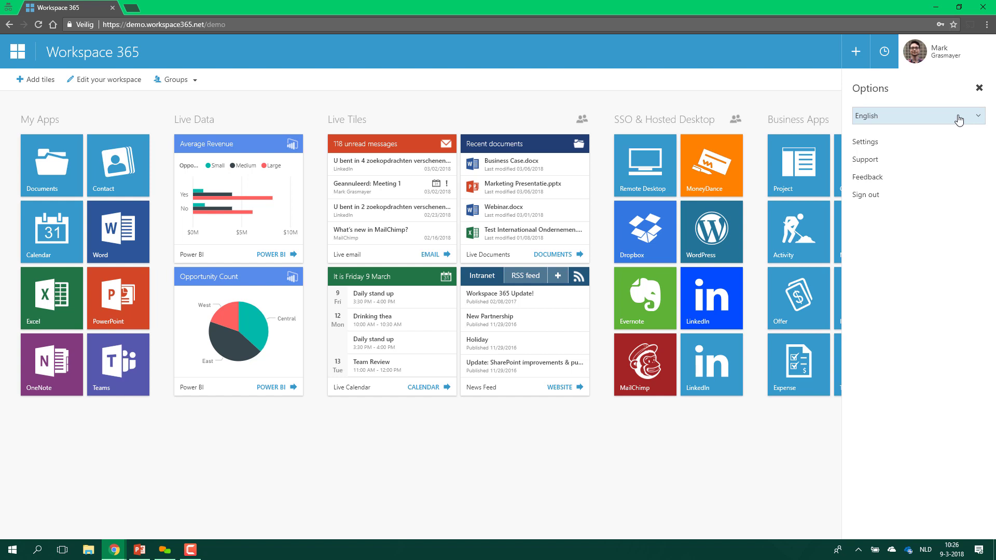
left_click(959, 119)
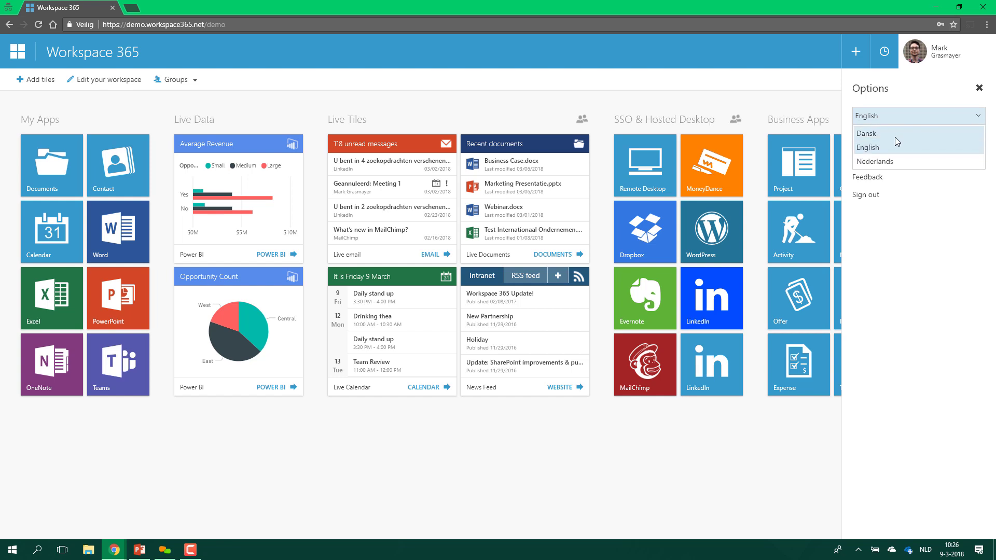
left_click(923, 133)
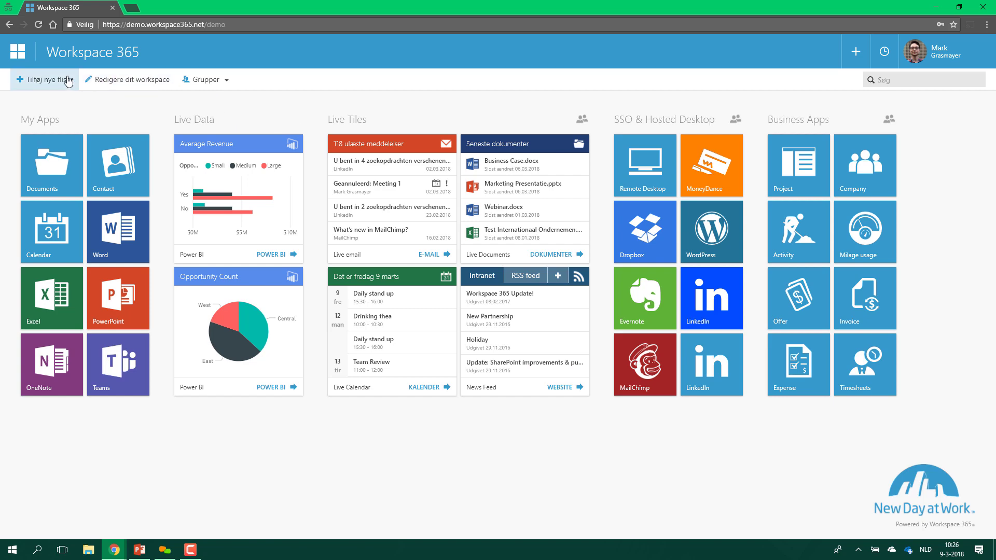
Step: Preview the Danish Tilføj nye fliser panel, then set the language back to English
left_click(46, 80)
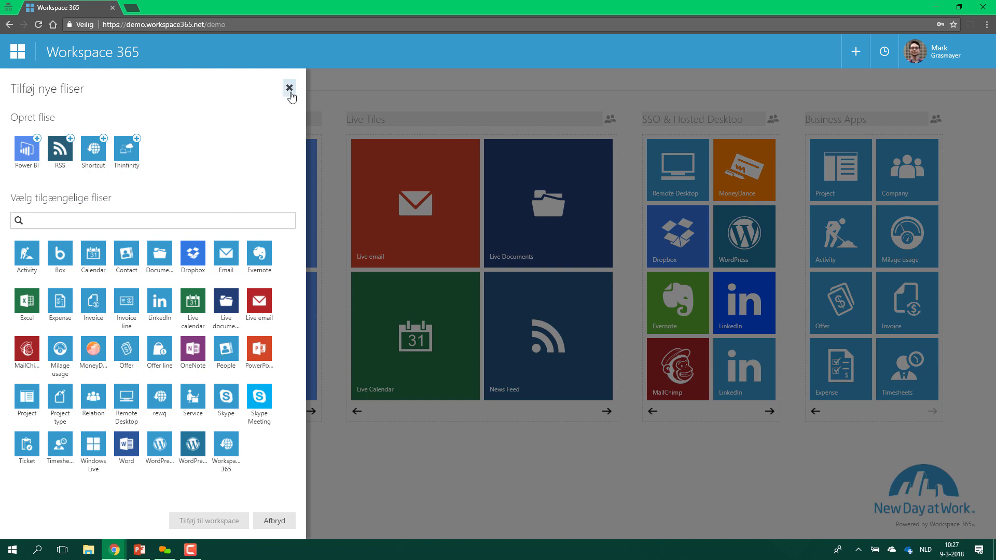
left_click(289, 89)
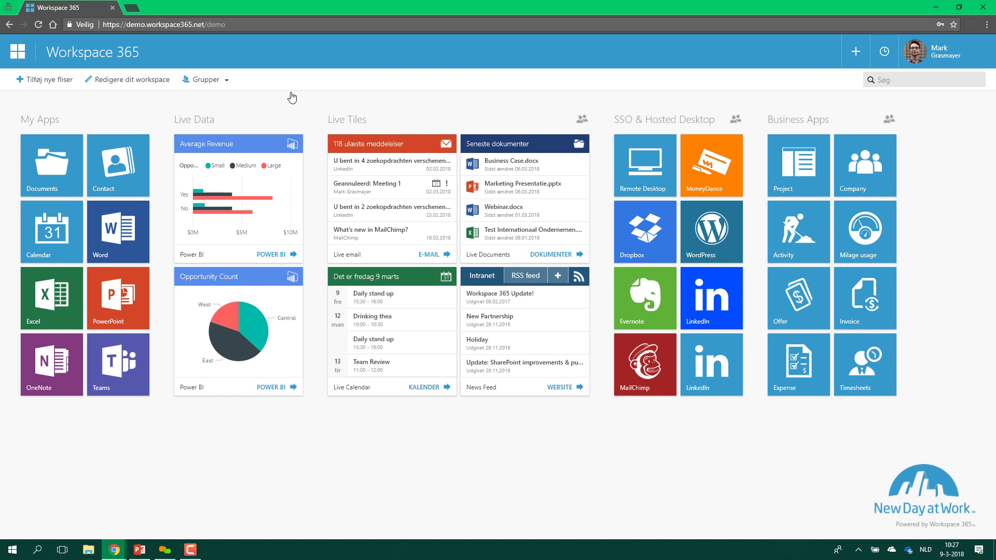
left_click(947, 72)
left_click(921, 118)
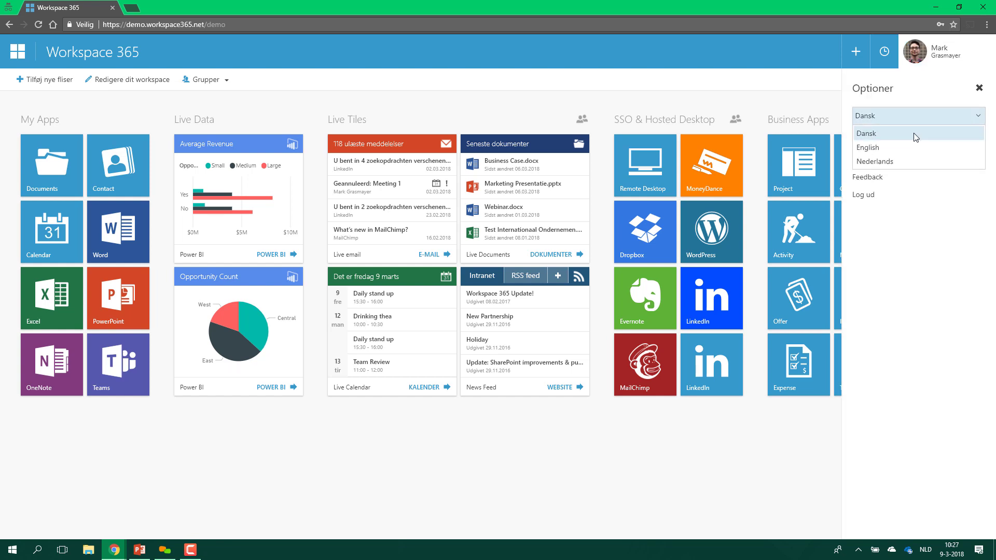
left_click(886, 148)
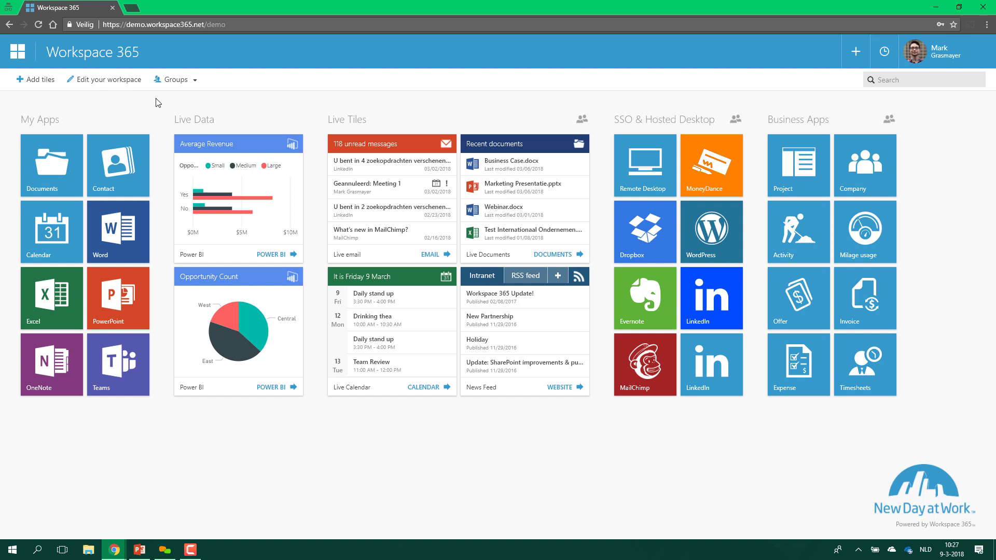
Step: In Documents, view the Y:/ drive and Marketing library, expand My documents, then return home
left_click(60, 178)
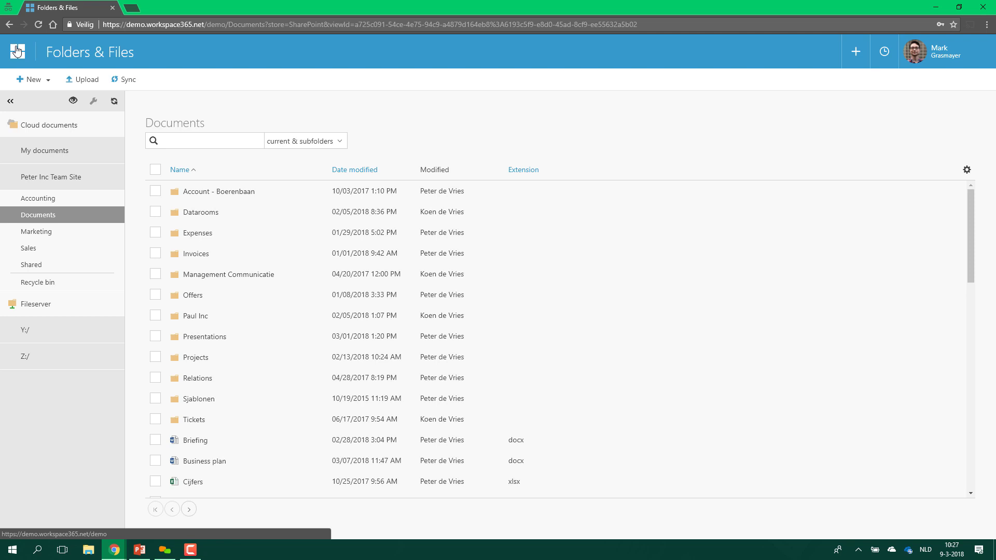
scroll(400, 337, "down", 4)
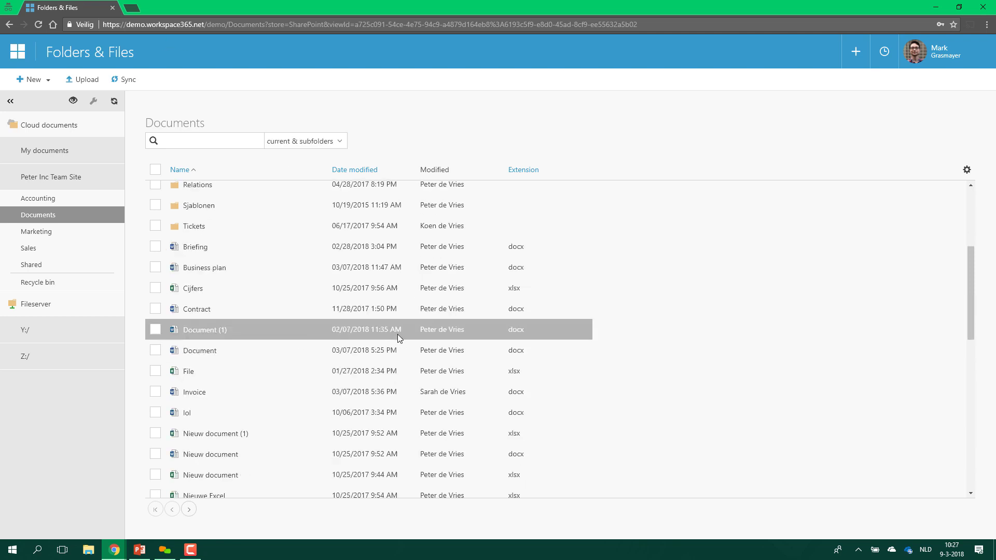
scroll(397, 334, "down", 10)
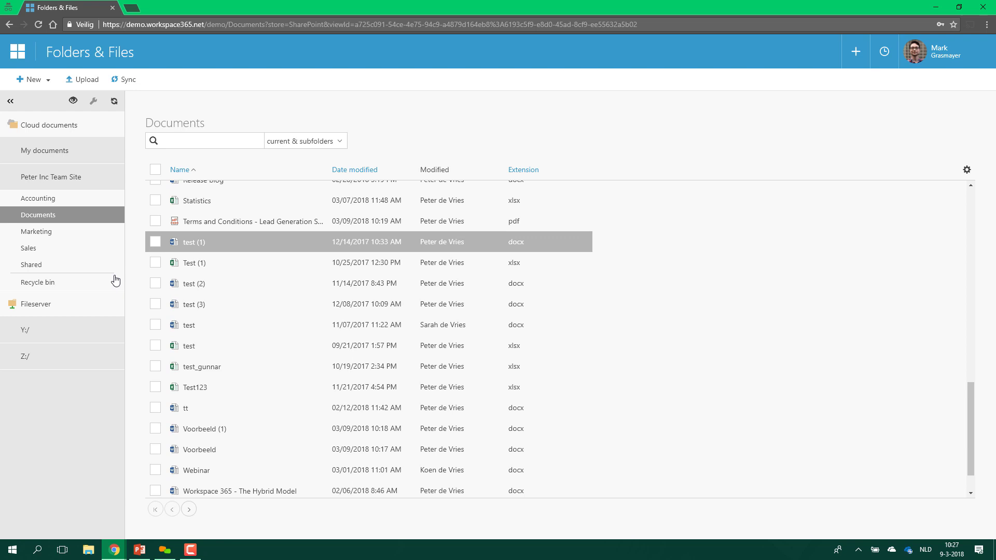
left_click(35, 338)
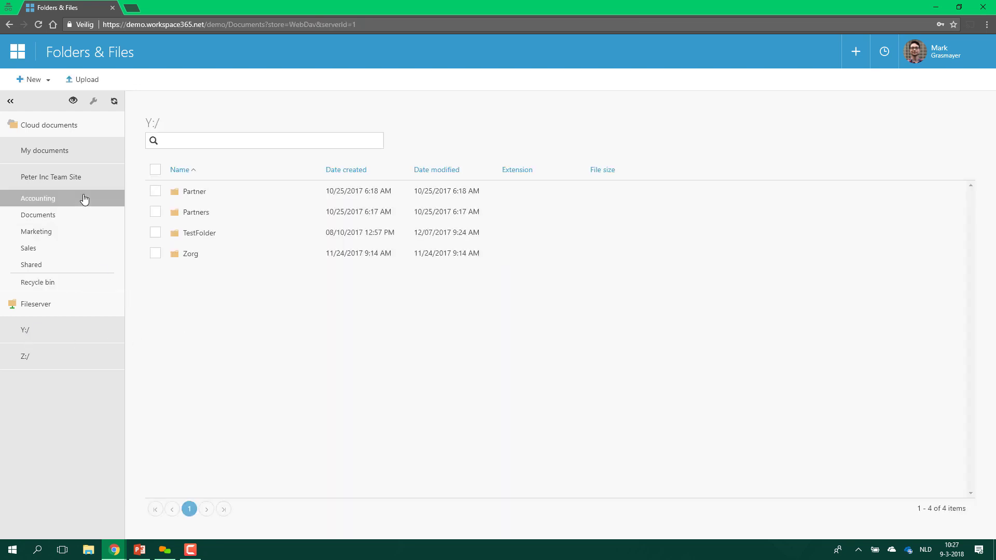
left_click(49, 232)
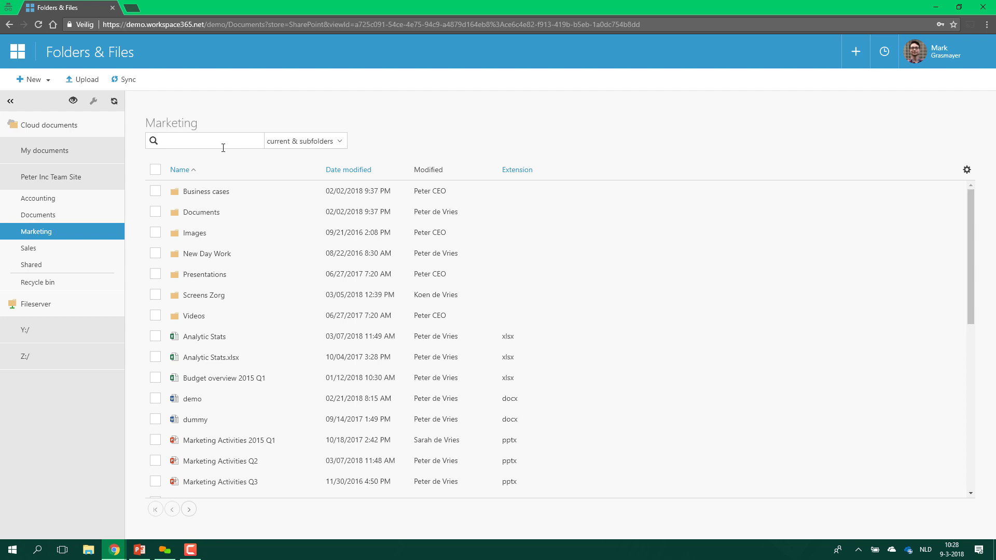
left_click(70, 152)
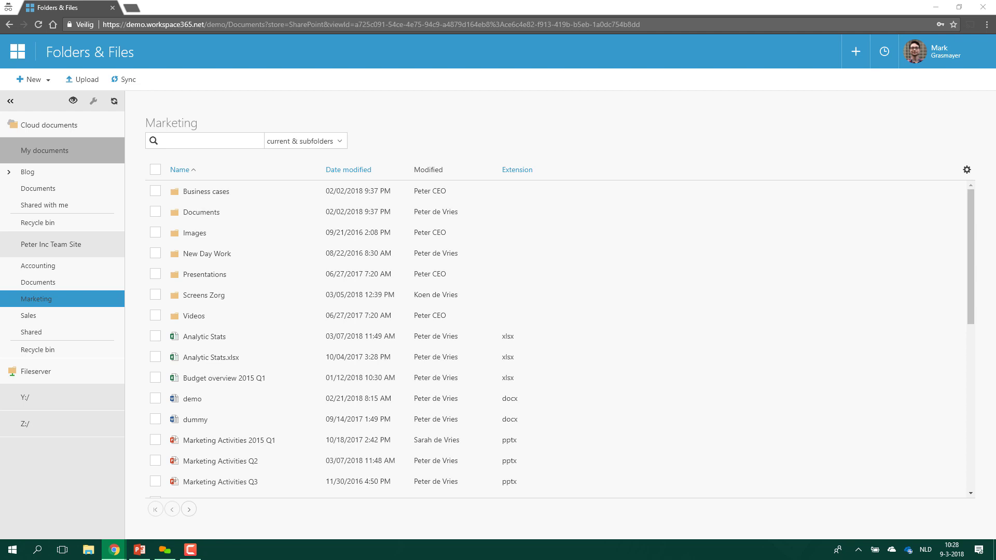
left_click(18, 51)
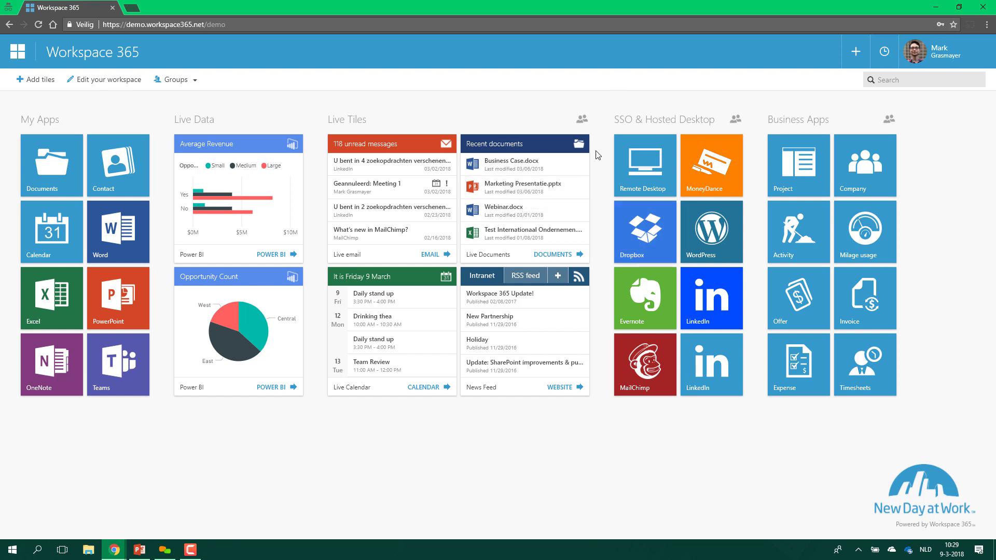
Step: Copy an edit link for Marketing Presentatie.pptx into a new email with an empty To field
left_click(540, 190)
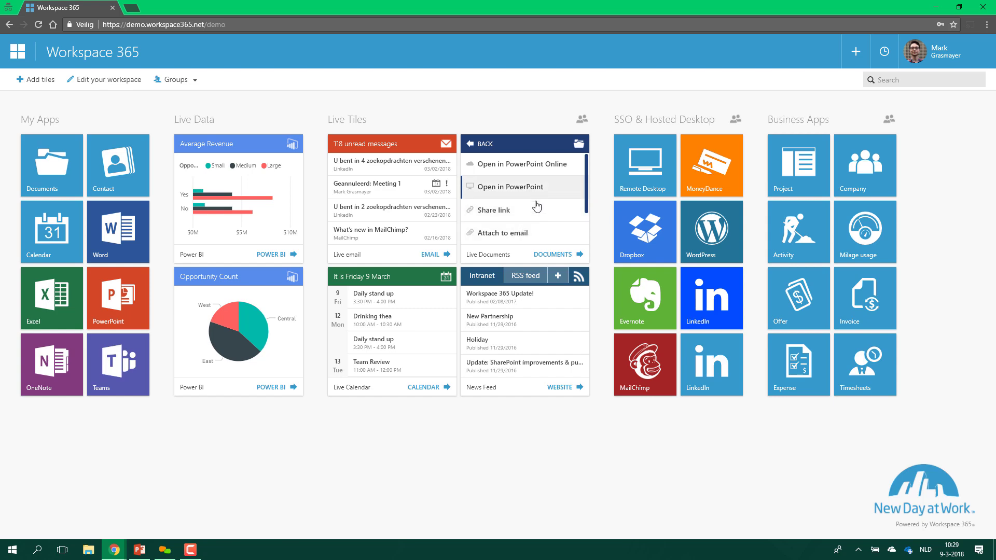
left_click(536, 211)
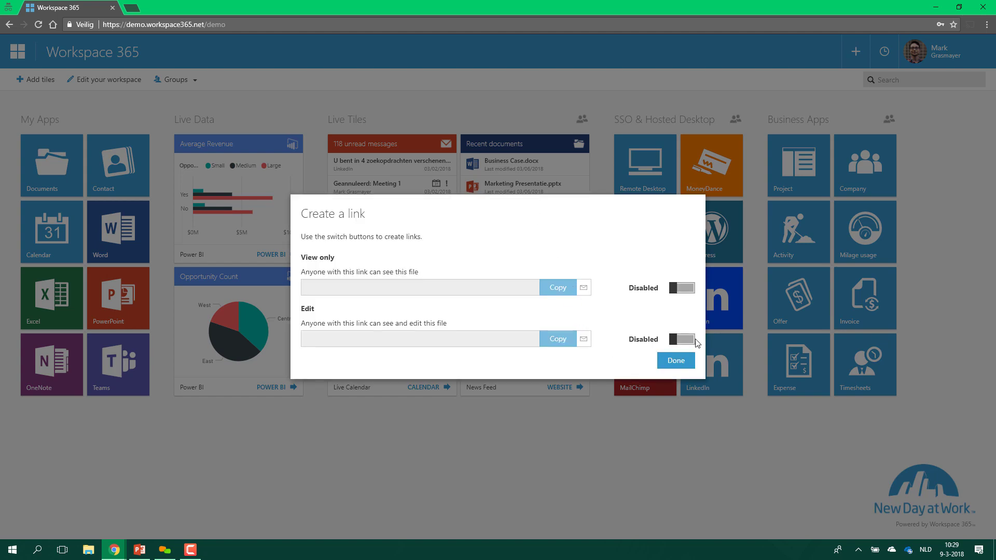
left_click(684, 341)
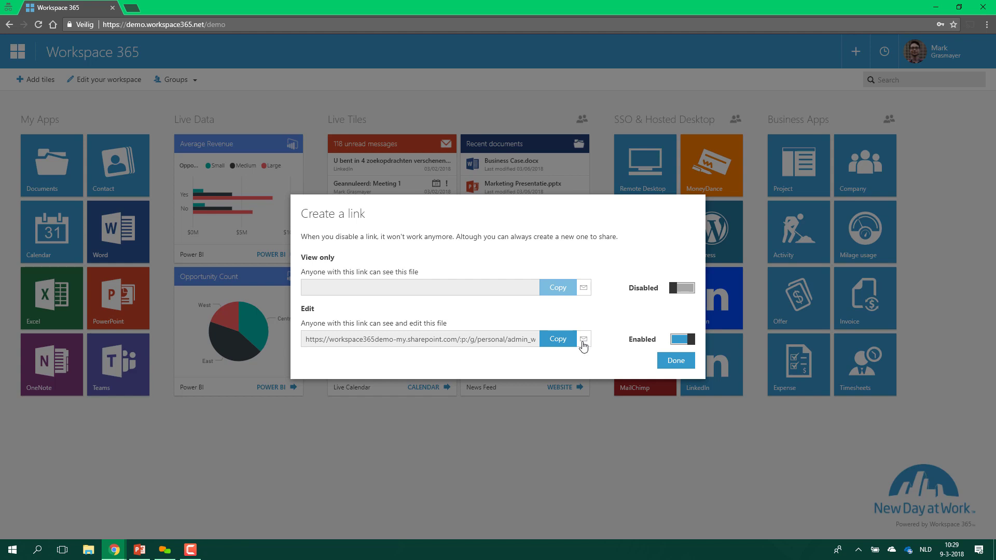
left_click(554, 342)
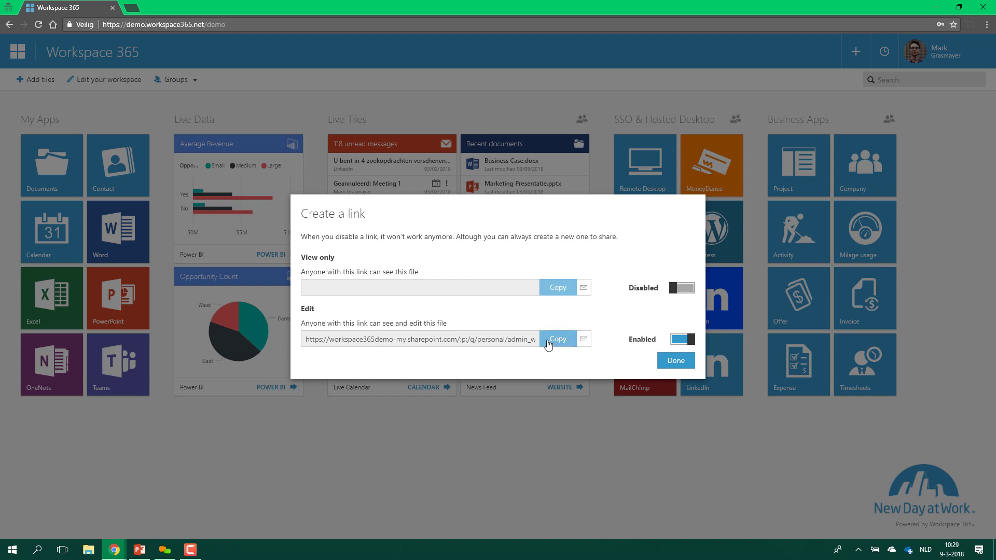
left_click(584, 340)
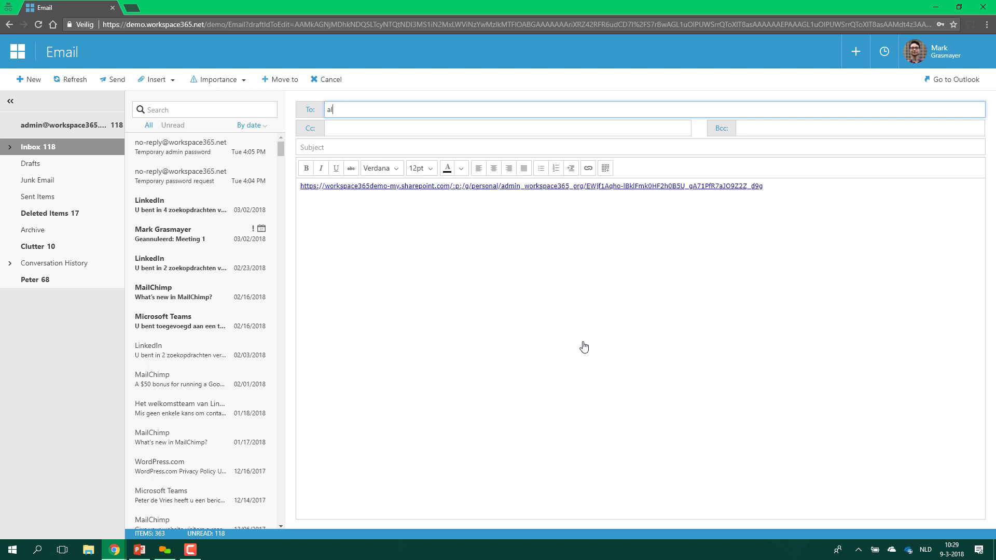
key("ctrl+a")
key("BackSpace")
left_click(23, 52)
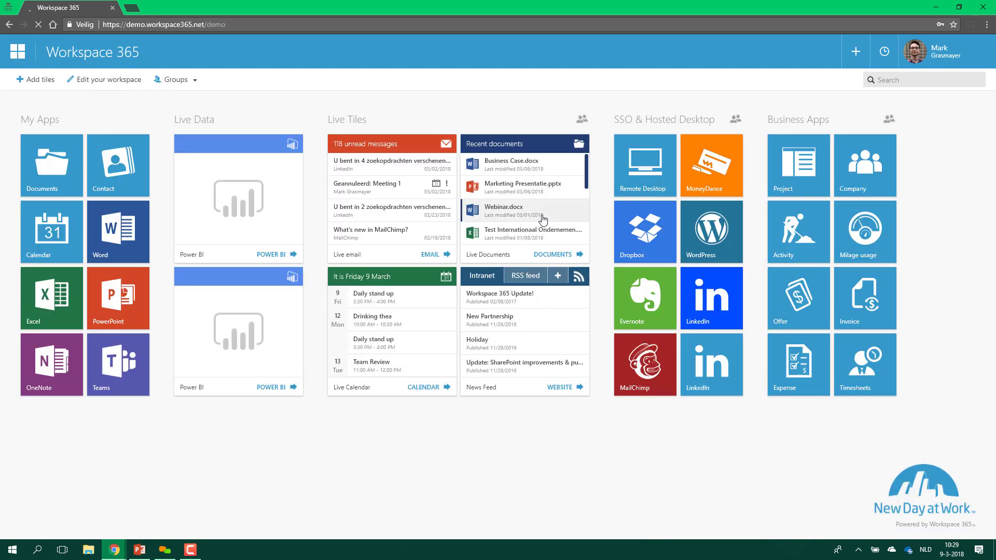
Step: Open the storage location of Webinar.docx and expand My documents
left_click(543, 220)
scroll(590, 192, "down", 1)
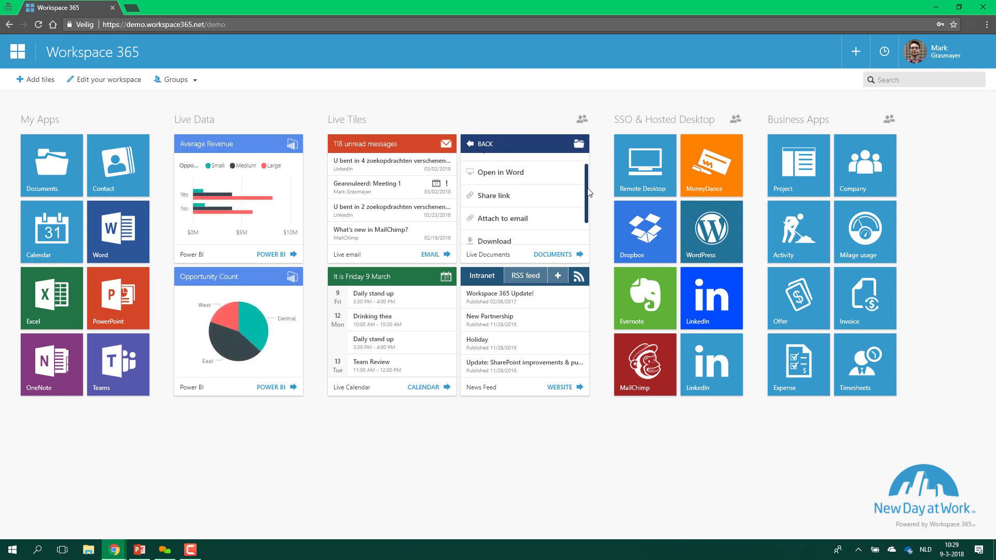
scroll(524, 218, "down", 1)
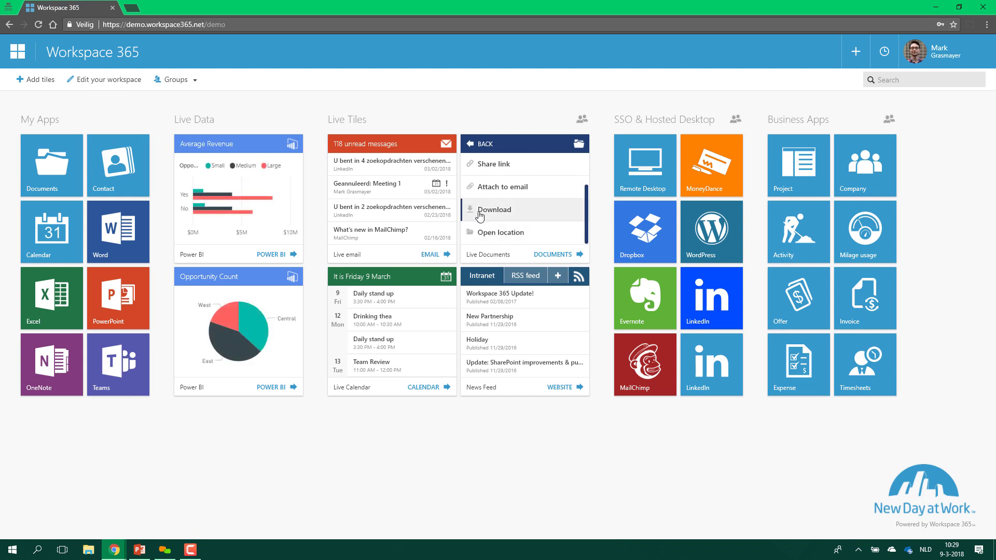
left_click(519, 233)
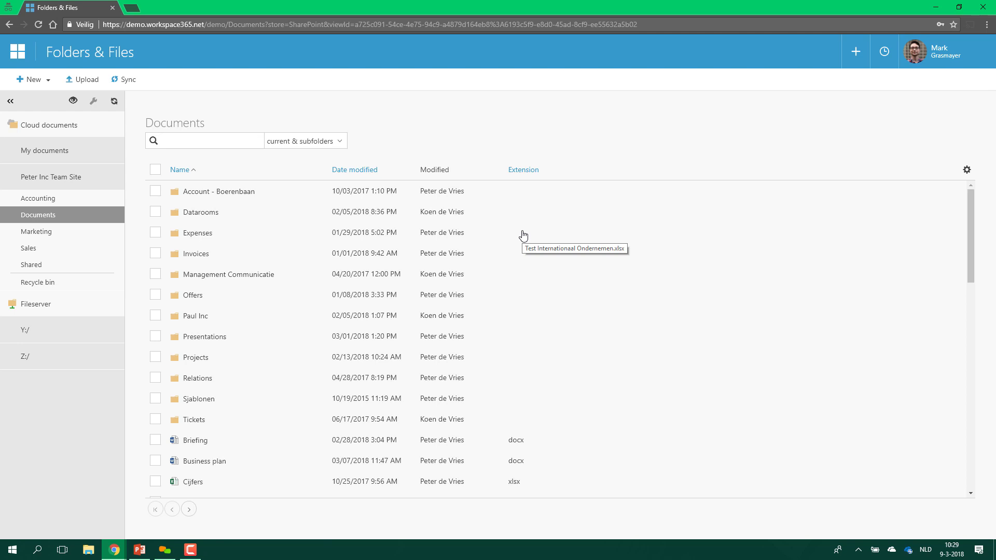
left_click(82, 152)
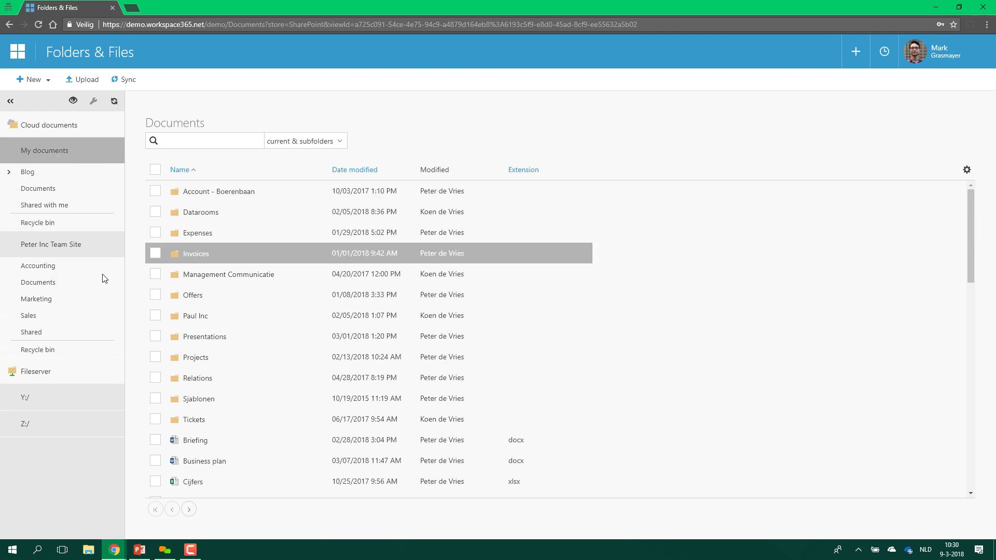
Step: Select Case in Shared with me and view Remove from shared list under Manage without applying it
left_click(62, 206)
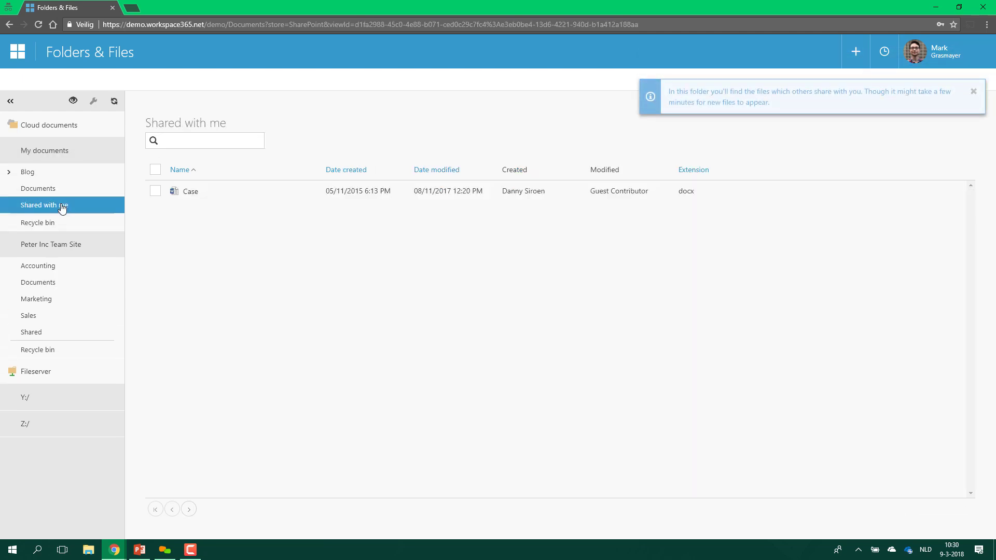
left_click(156, 193)
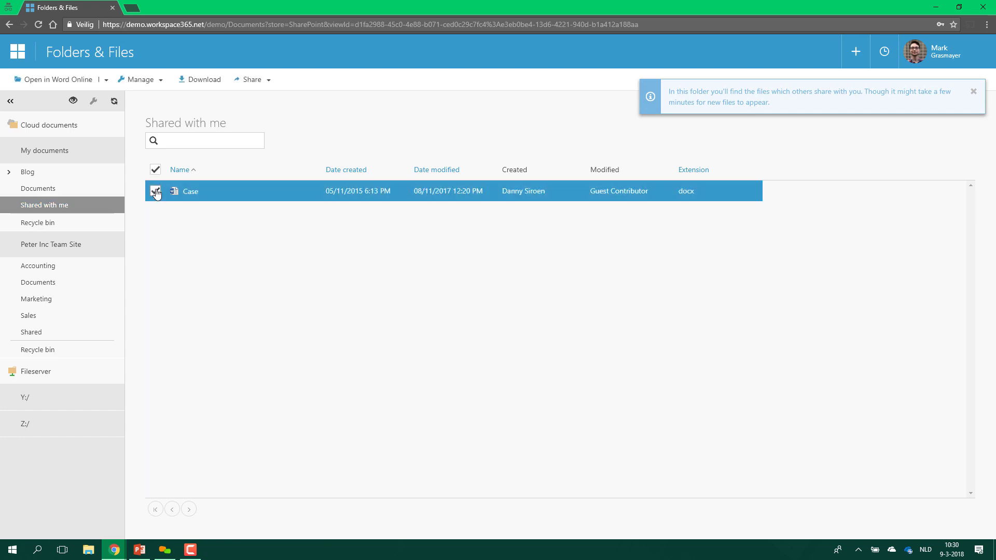
left_click(158, 82)
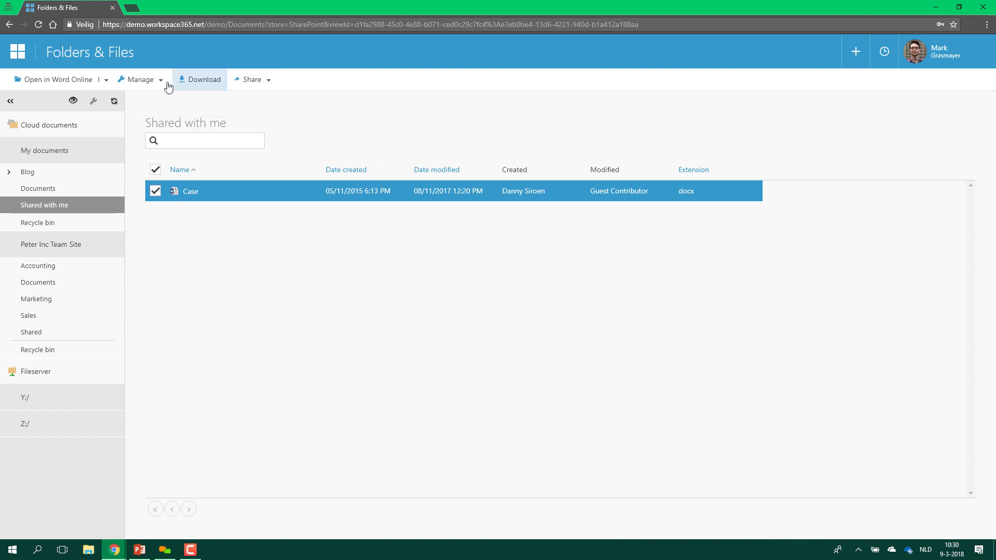
left_click(133, 85)
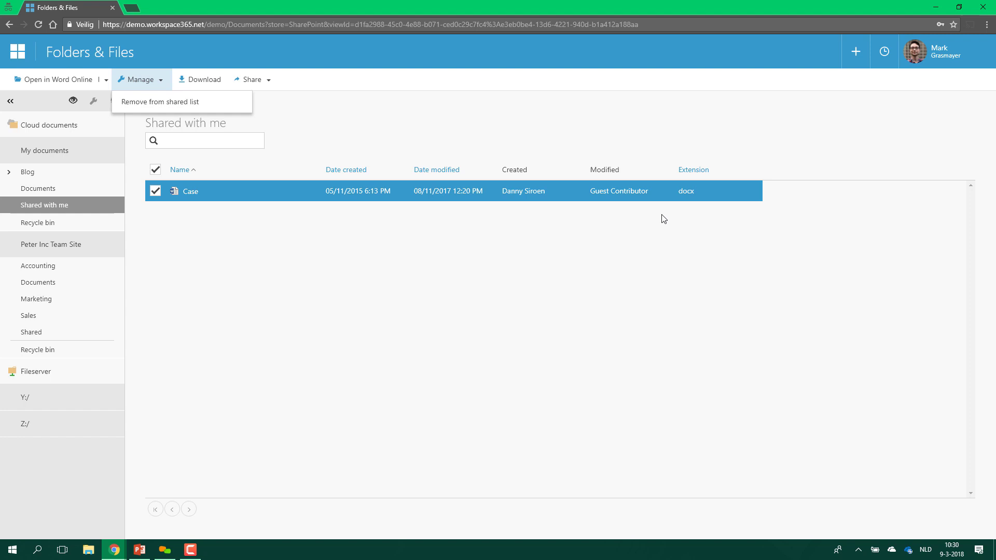
left_click(732, 347)
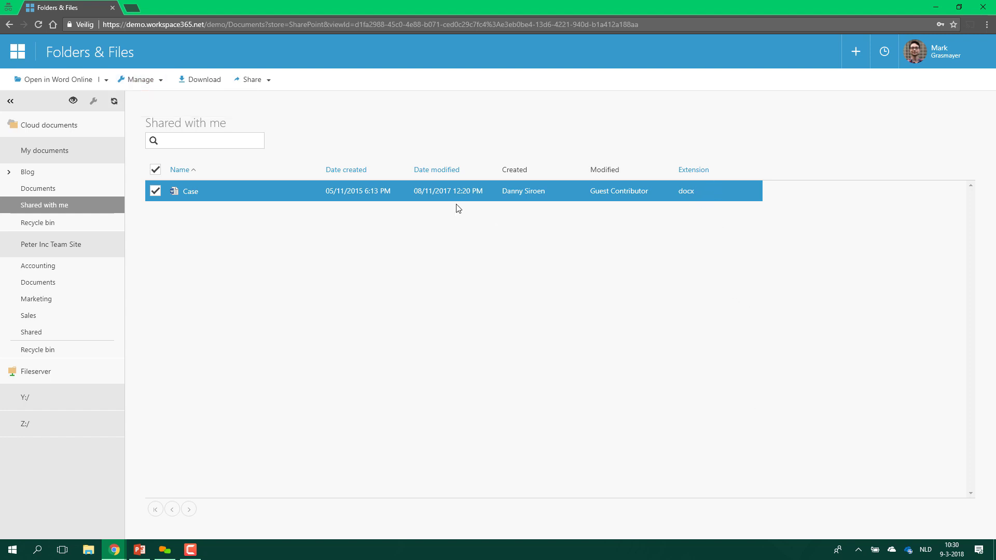
Step: Order the dashboard groups Live Tiles, My Apps, Live Data and save the layout
left_click(17, 51)
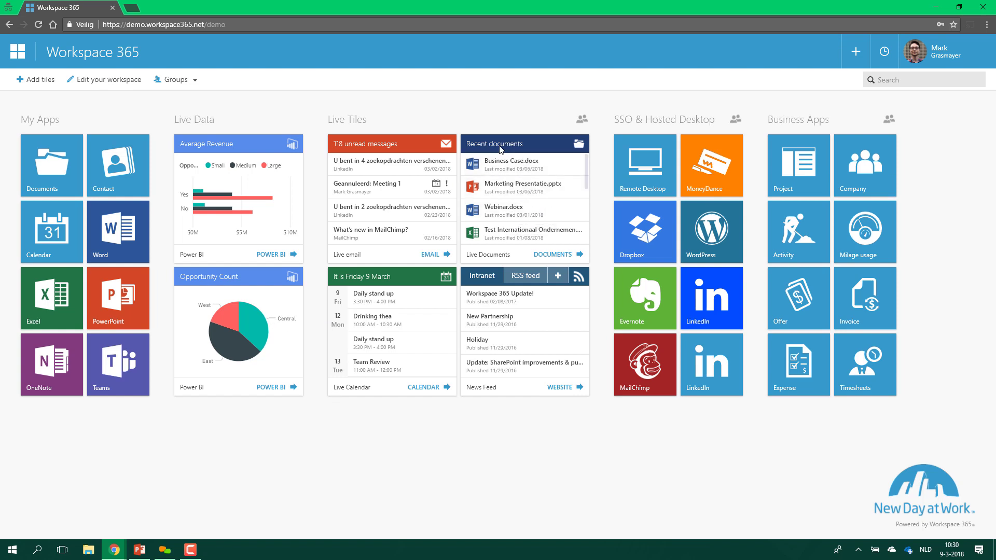
left_click(82, 89)
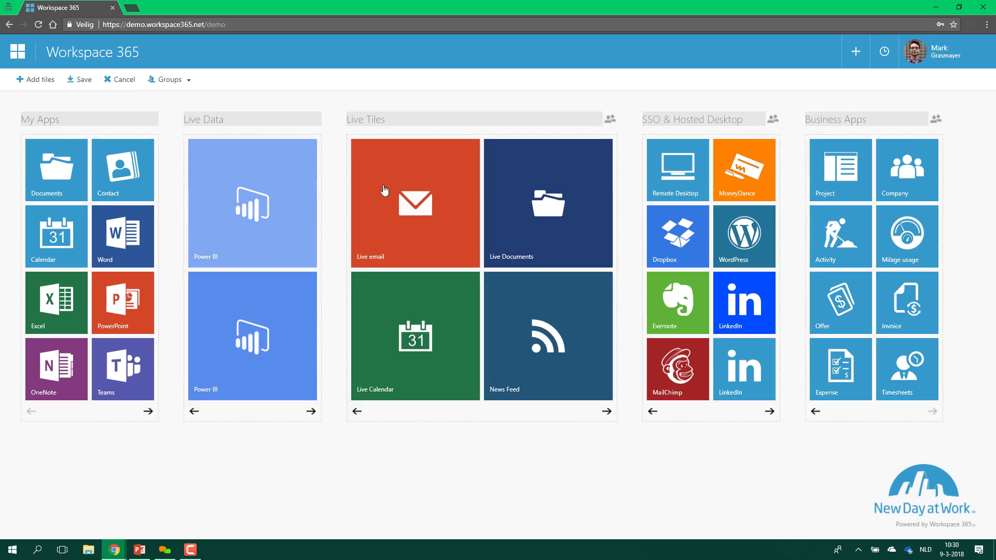
left_click(311, 412)
left_click(195, 412)
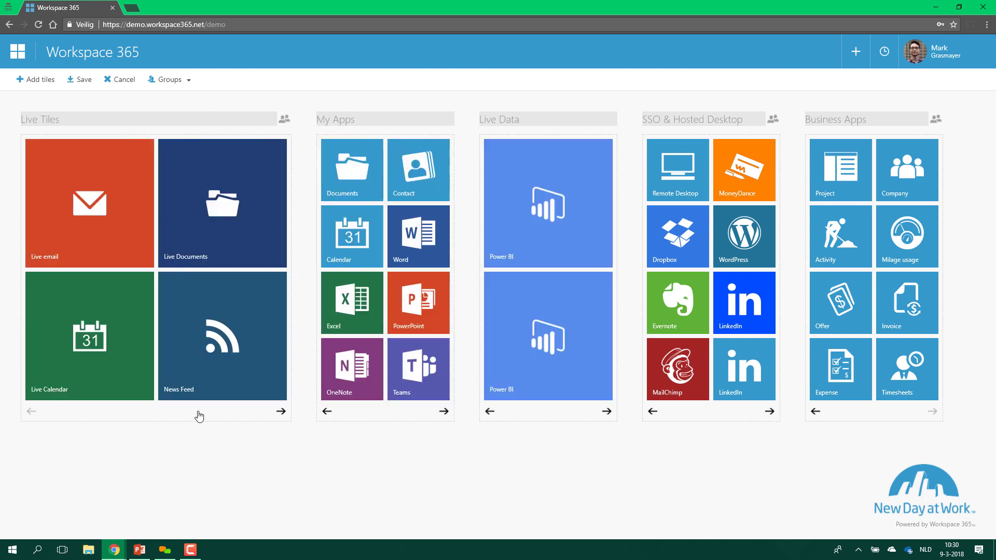
left_click(81, 79)
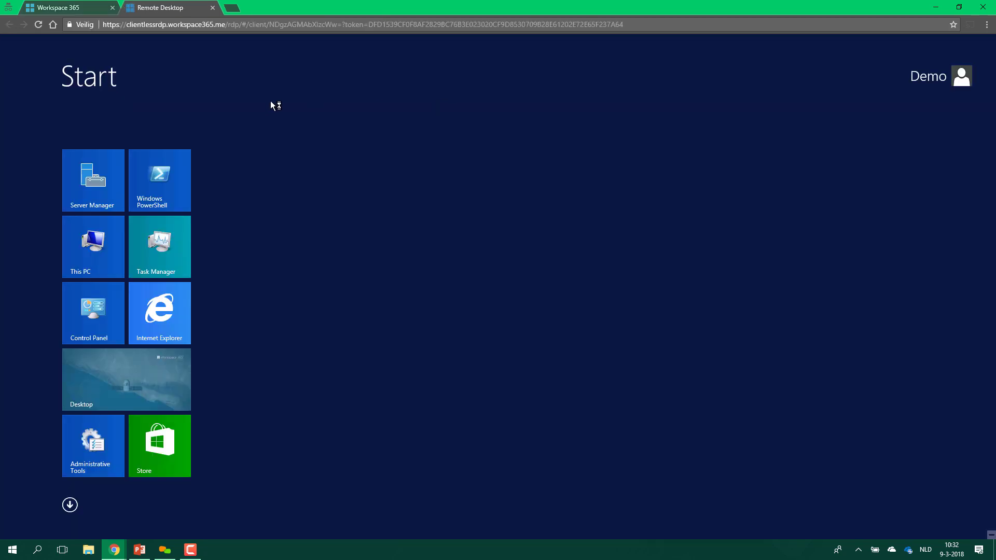
left_click(212, 7)
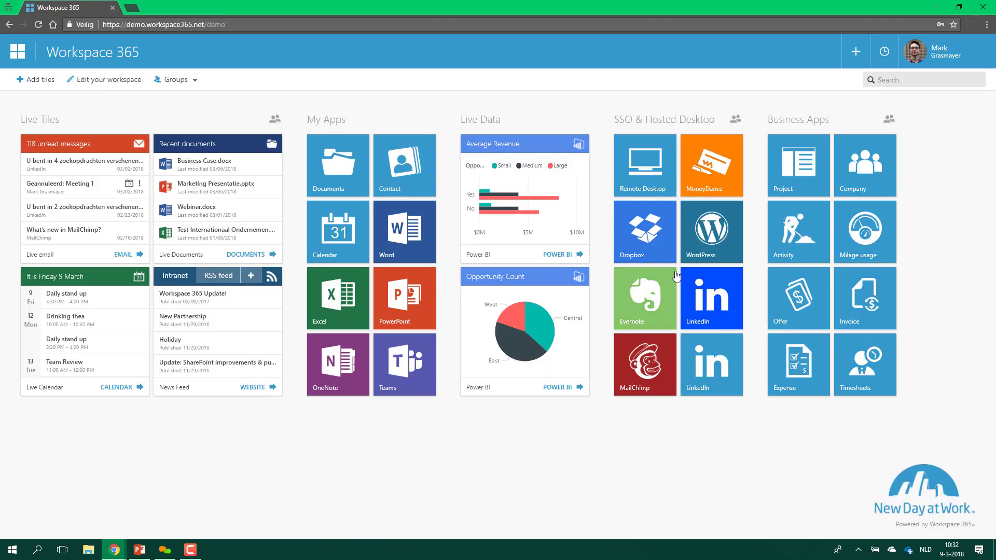